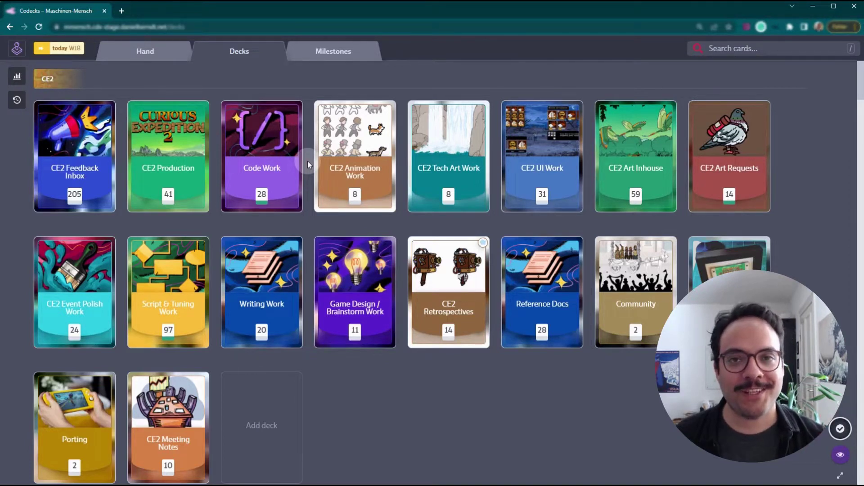
# Step: Open the CE2 Animation Work deck and scroll through its eight cards
pyautogui.click(346, 155)
pyautogui.scroll(-1, 422, 228)
pyautogui.scroll(1, 421, 228)
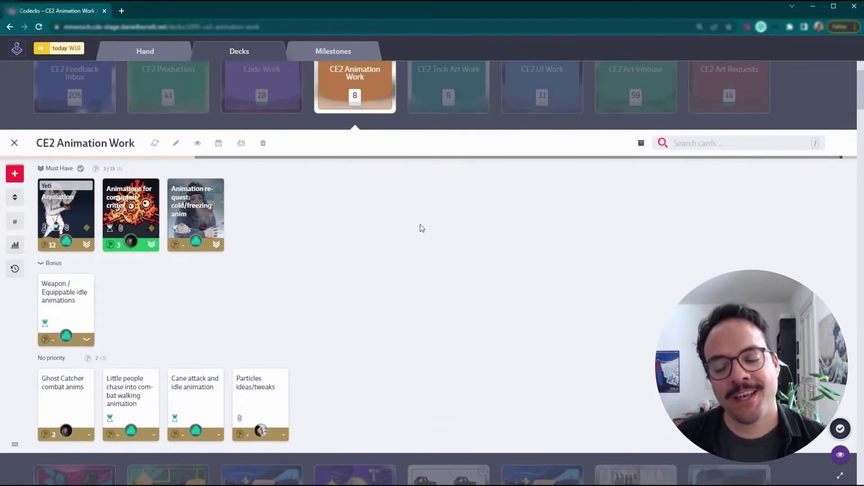
pyautogui.scroll(-1, 421, 228)
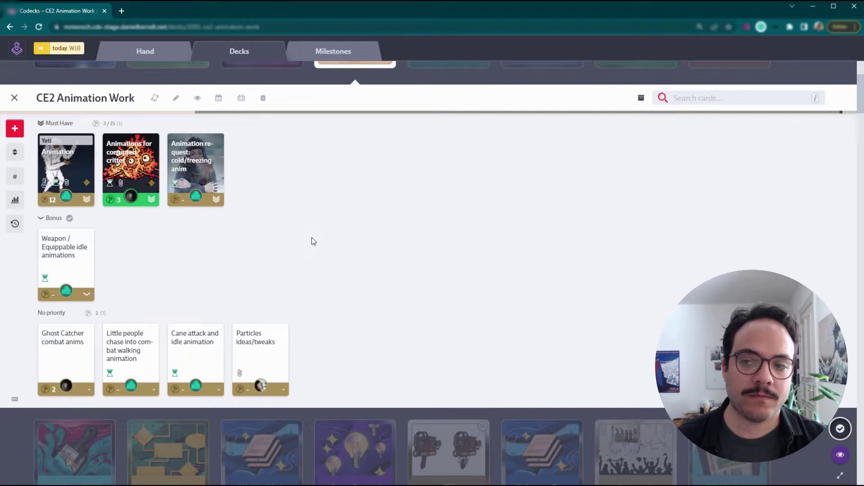
# Step: Show the ordering options, sort by effort, then by status into one Done and seven Assigned cards
pyautogui.click(14, 153)
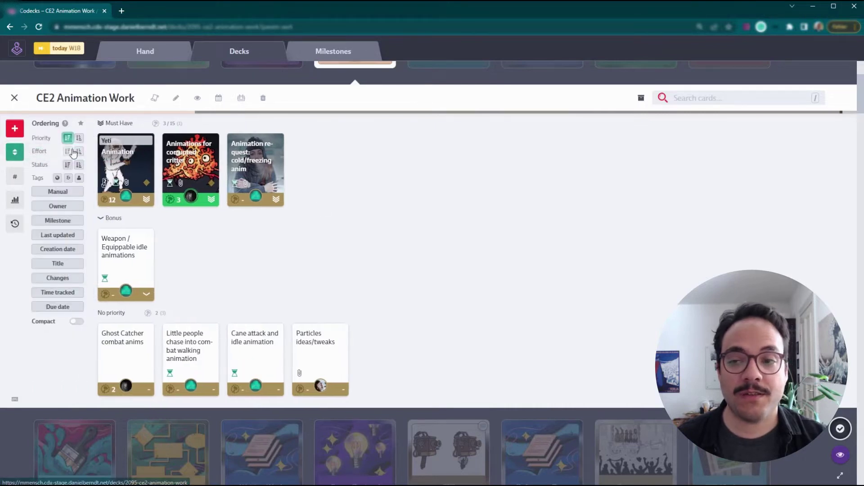
pyautogui.click(68, 151)
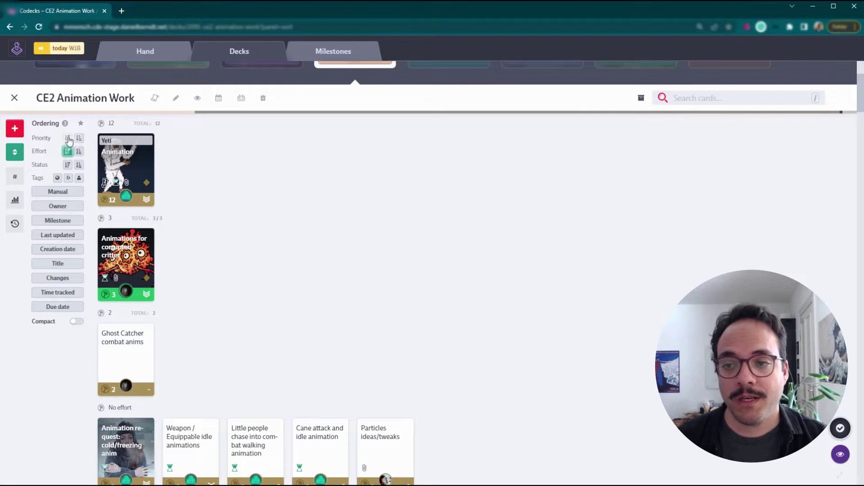
pyautogui.click(69, 165)
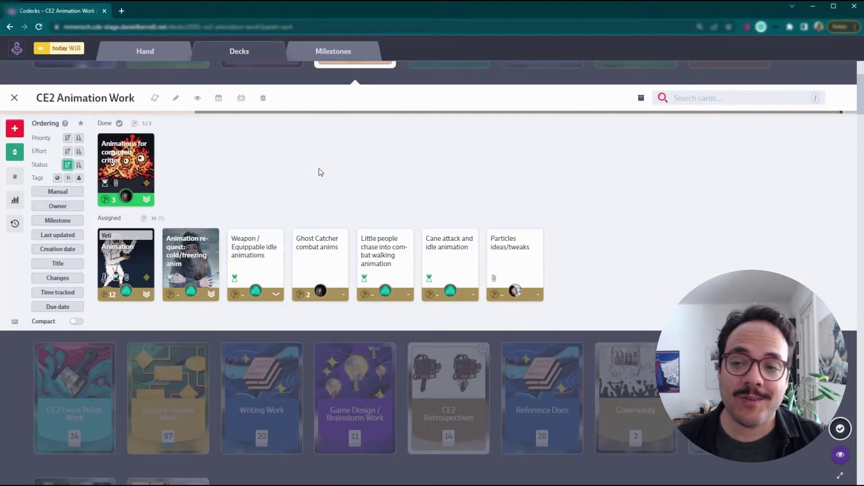
# Step: Order the cards by project tags: one dlc1, one #FormerLuxDLC, six not tagged
pyautogui.click(57, 178)
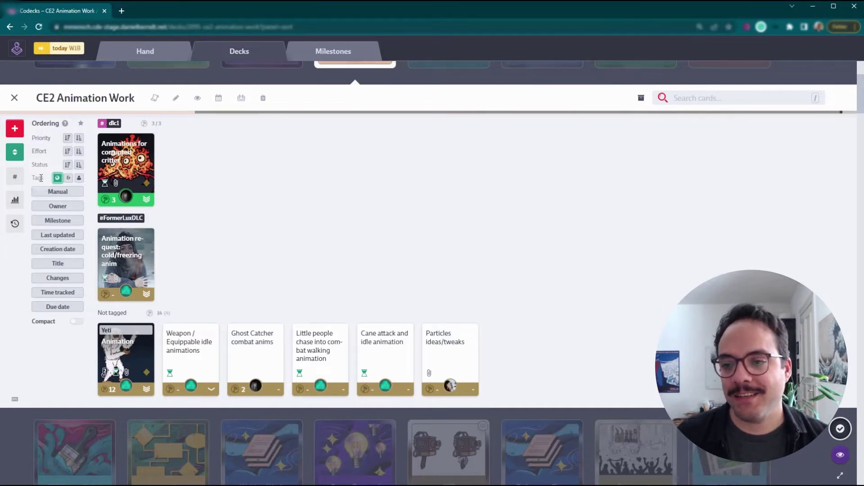
# Step: Switch to manual order: Weapon / Equippable idle animations first, Ghost Catcher combat anims second, Yeti Animation fourth
pyautogui.click(63, 191)
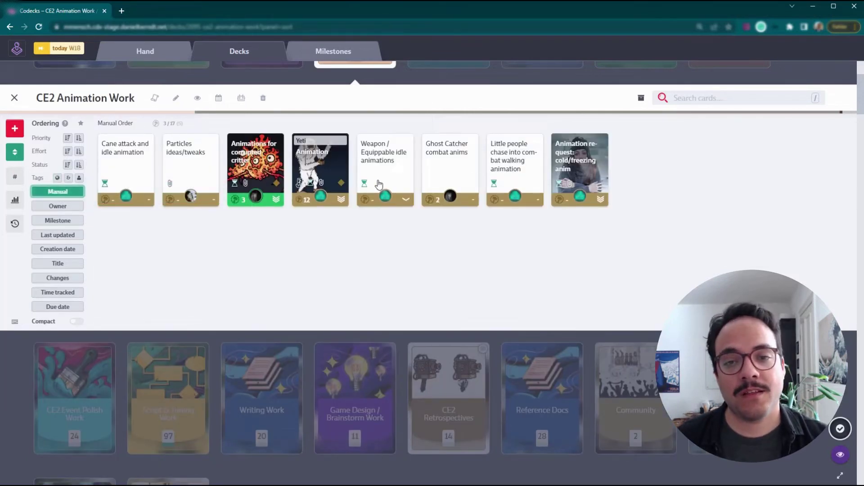
pyautogui.moveTo(386, 167); pyautogui.dragTo(144, 164)
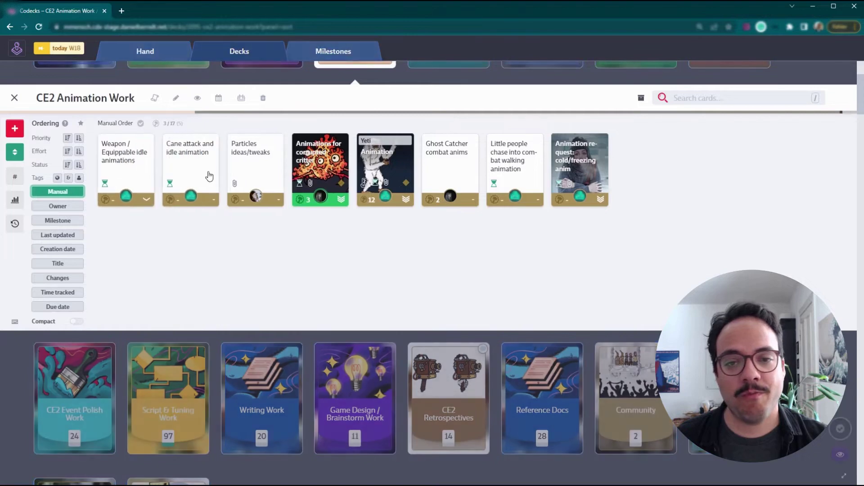
pyautogui.moveTo(447, 169); pyautogui.dragTo(188, 171)
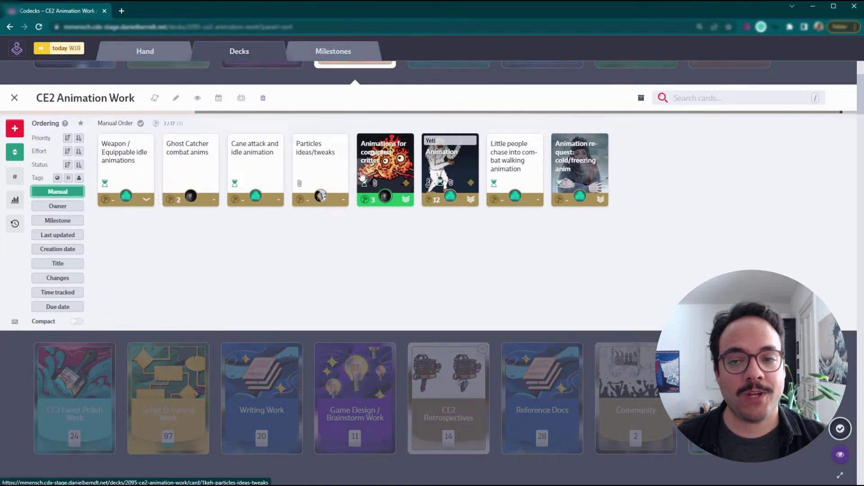
pyautogui.moveTo(449, 170); pyautogui.dragTo(318, 172)
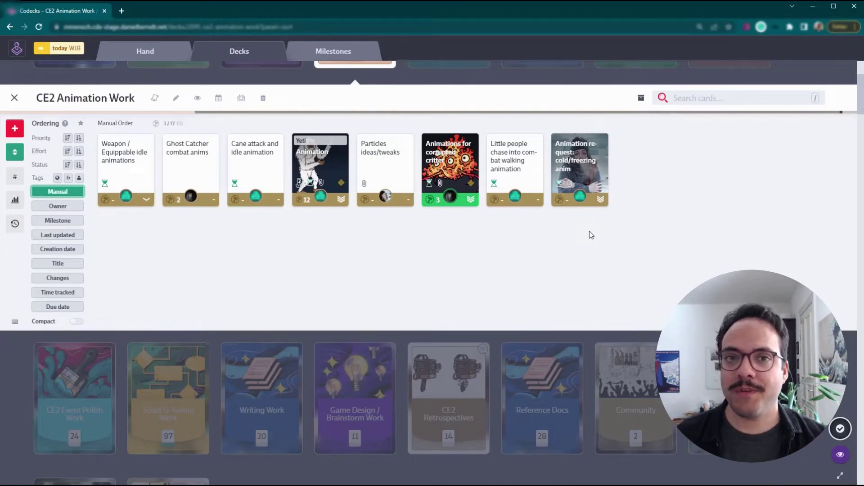
# Step: Cycle through owner, milestone, last updated, creation date and title orderings, ending on changes
pyautogui.click(75, 211)
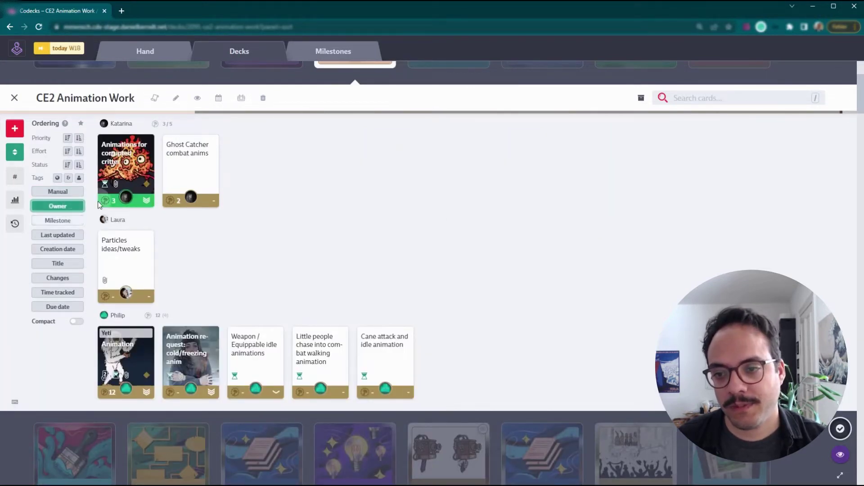
pyautogui.click(68, 221)
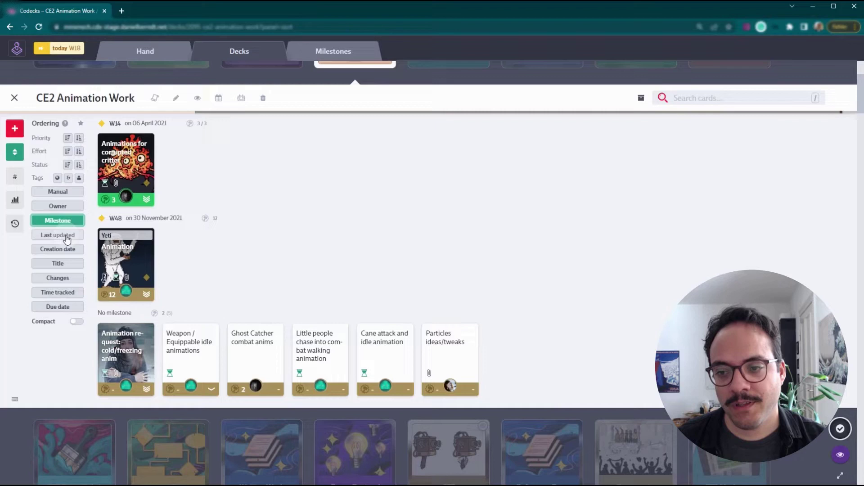
pyautogui.click(66, 237)
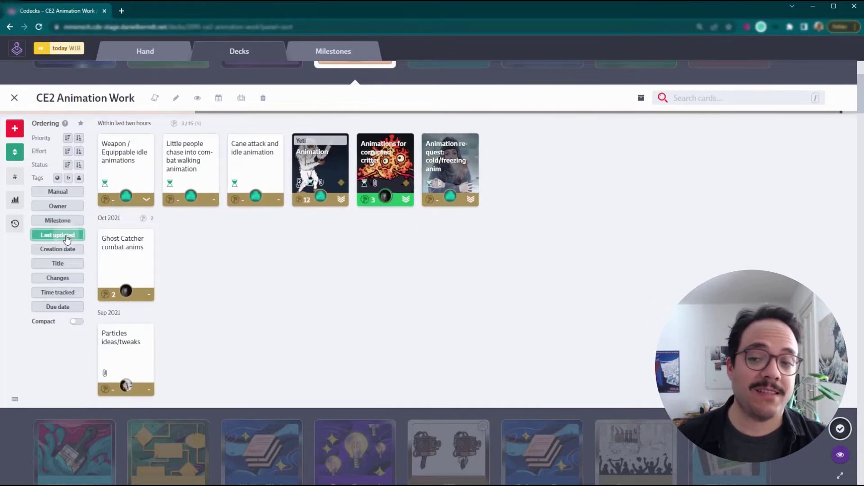
pyautogui.click(67, 248)
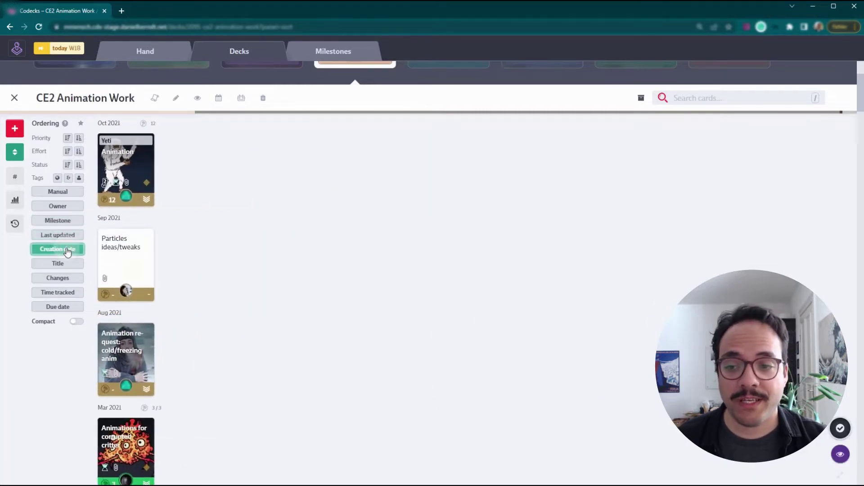
pyautogui.click(68, 266)
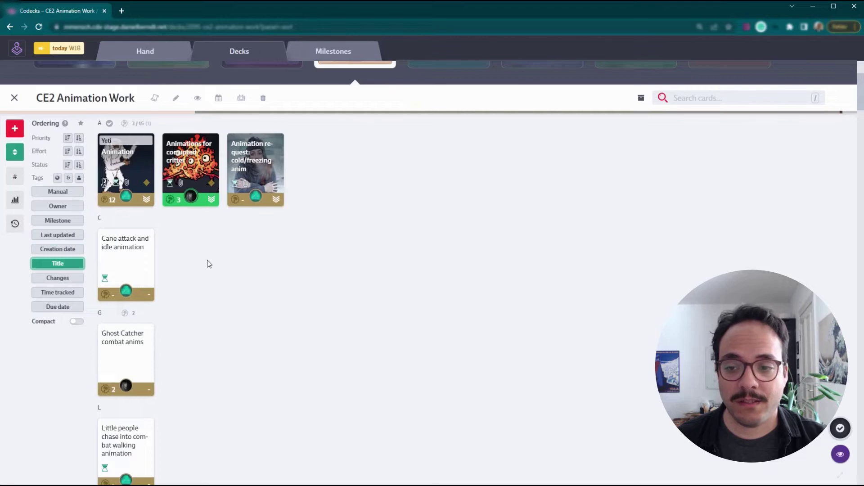
pyautogui.click(58, 251)
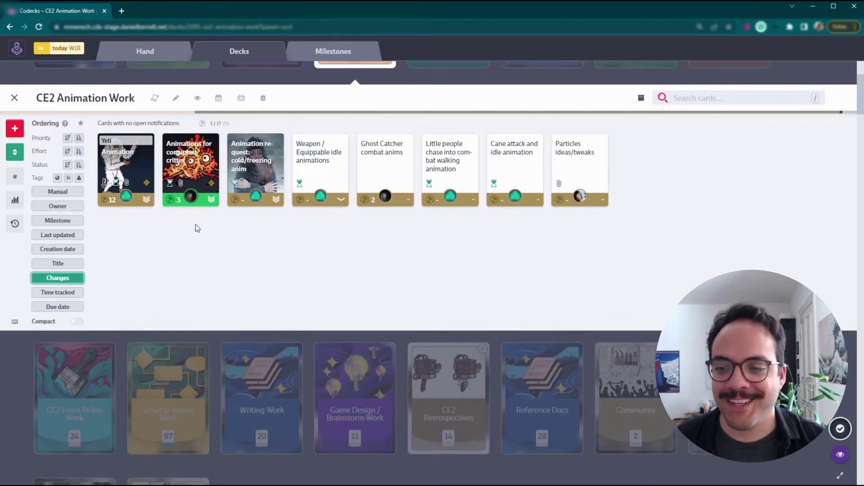
# Step: Try time tracked and due date orders, then go manual with Particles ideas/tweaks moved first
pyautogui.click(72, 293)
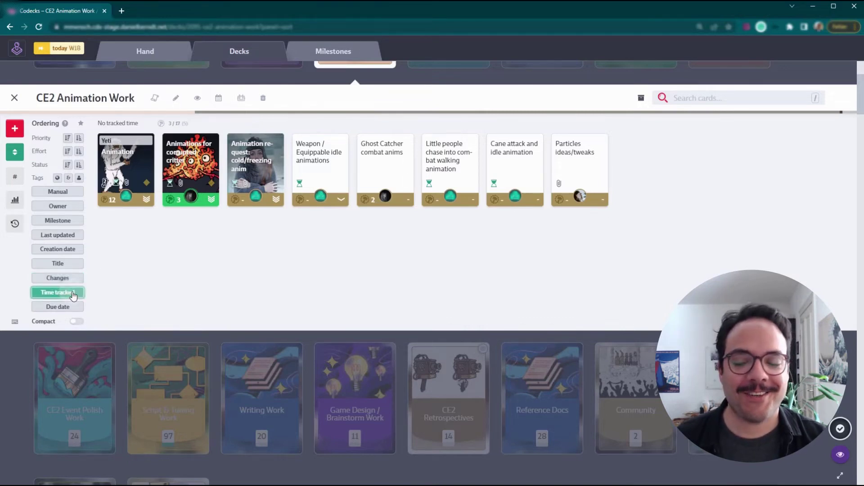
pyautogui.click(69, 308)
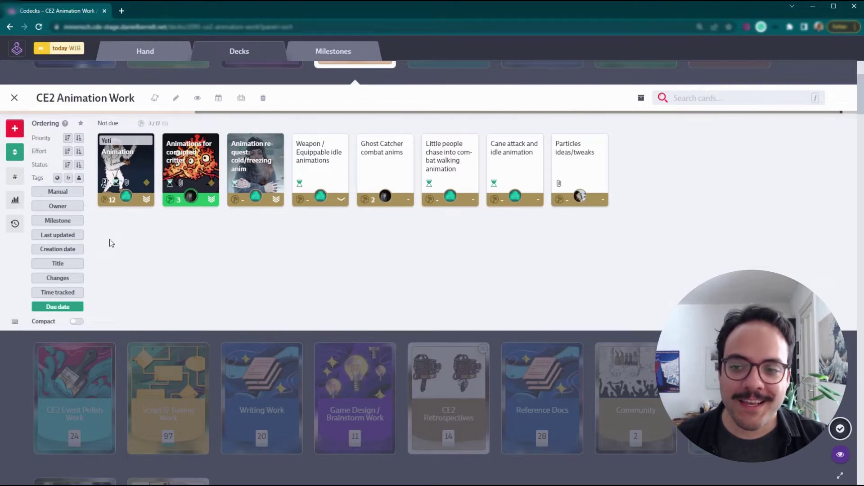
pyautogui.click(66, 192)
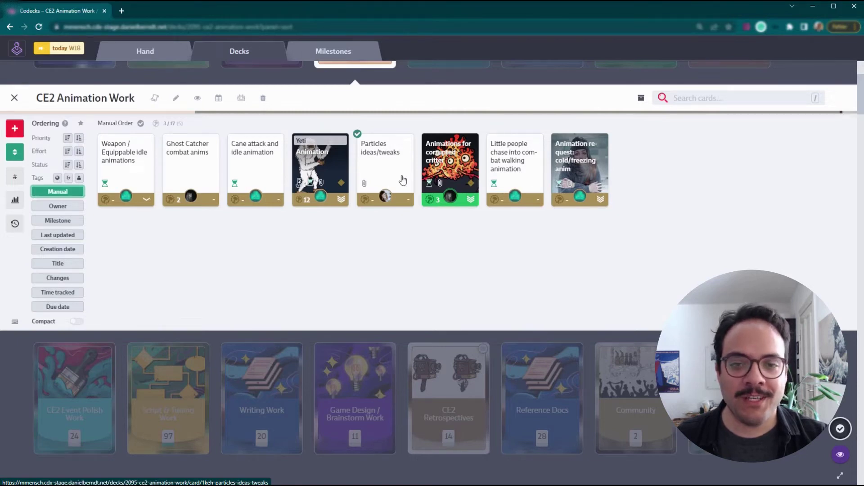
pyautogui.moveTo(402, 180); pyautogui.dragTo(123, 180)
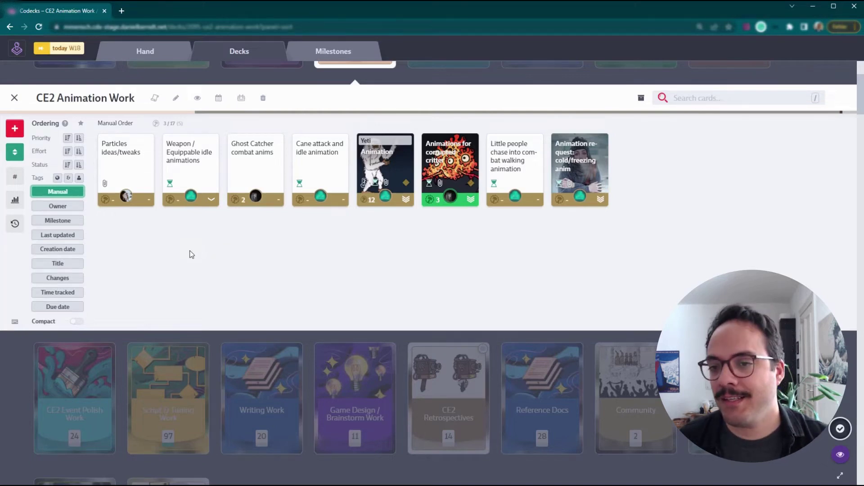
# Step: Star Manual as the deck's default ordering, then group the cards by owner
pyautogui.click(83, 124)
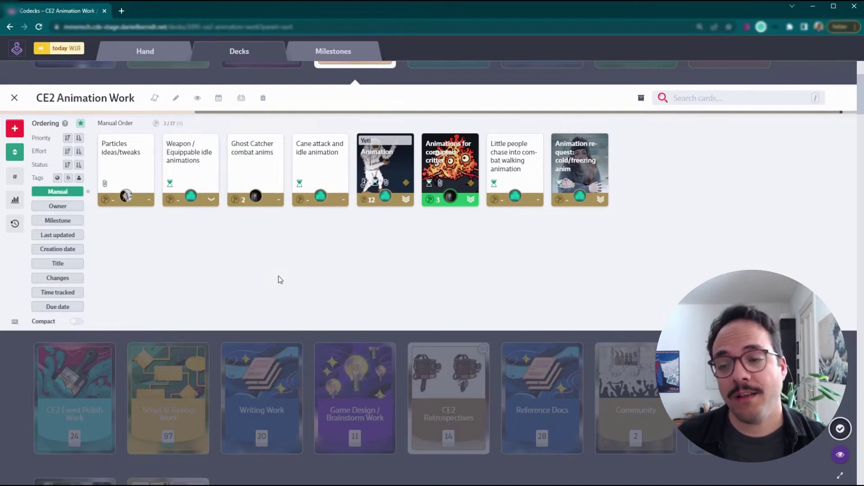
pyautogui.click(69, 210)
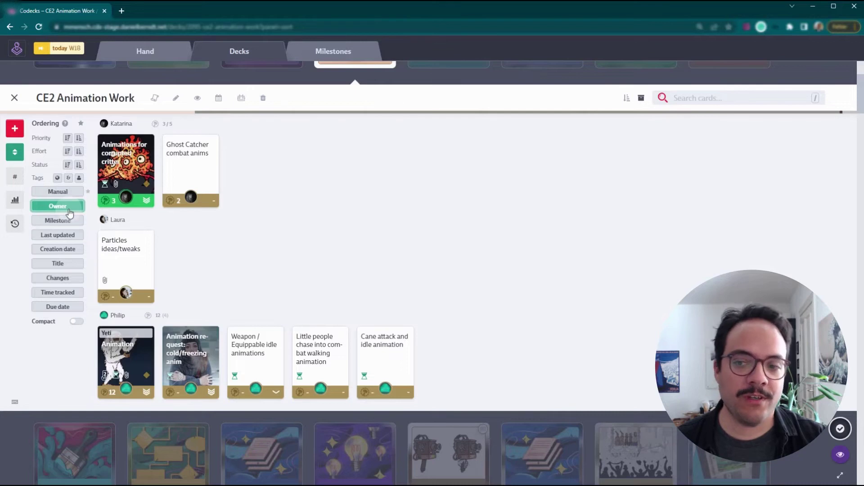
# Step: Try milestone and owner grouping, then reset the deck to its default order
pyautogui.click(72, 222)
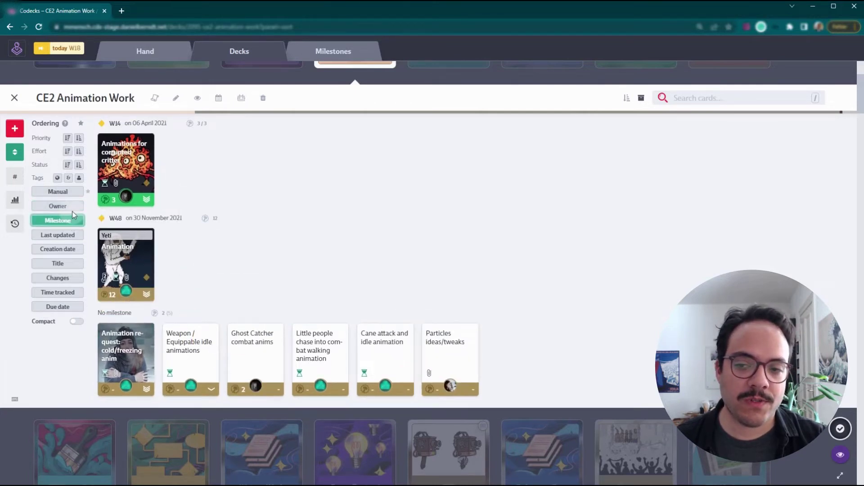
pyautogui.click(70, 207)
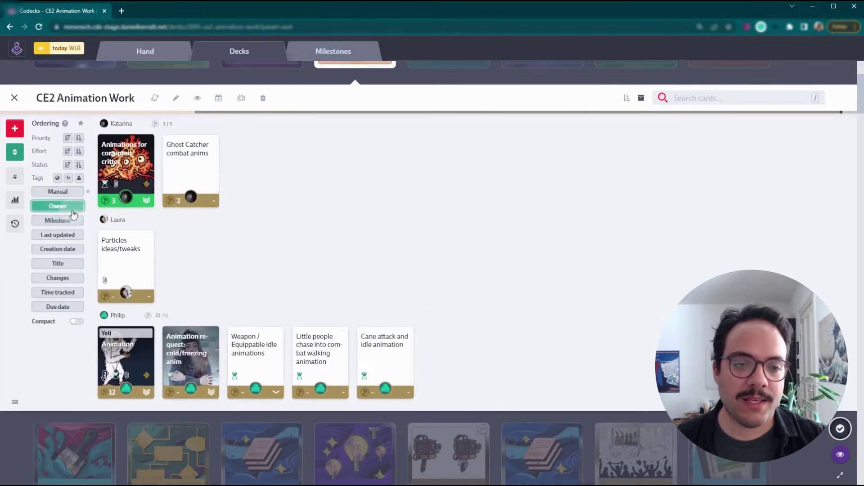
pyautogui.click(627, 100)
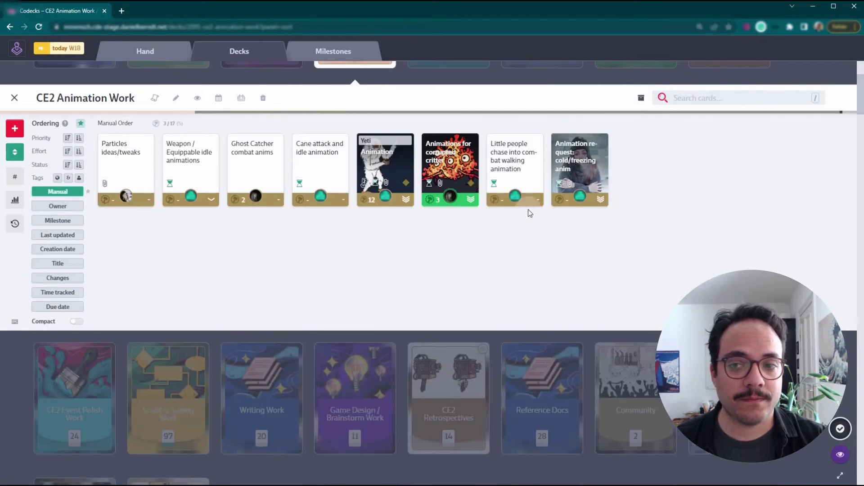
# Step: Save owner grouping as the default, then group by milestone into W14, W48 and none
pyautogui.click(70, 209)
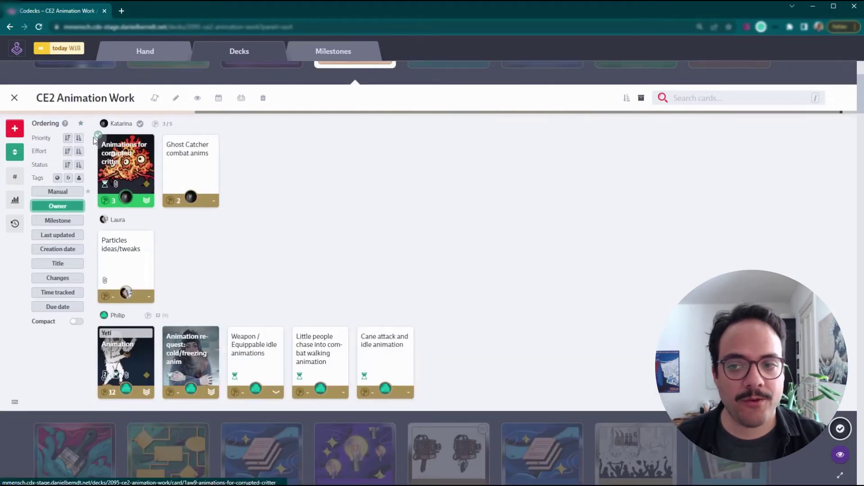
pyautogui.click(81, 124)
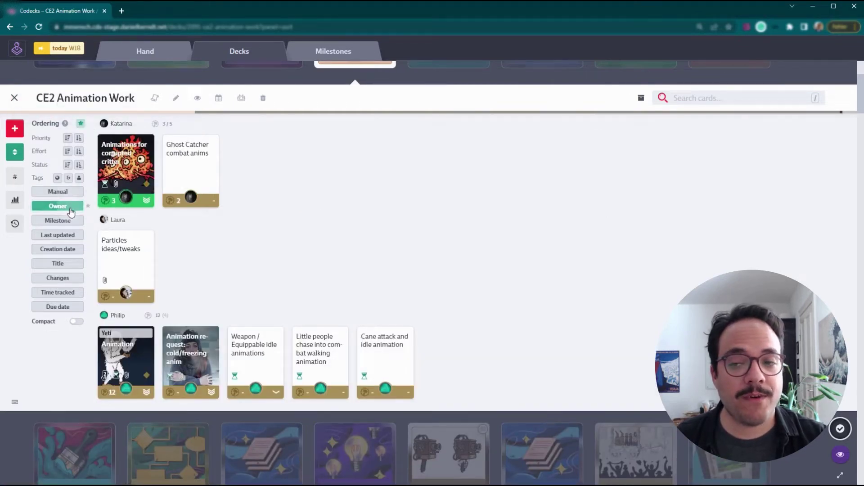
pyautogui.click(68, 223)
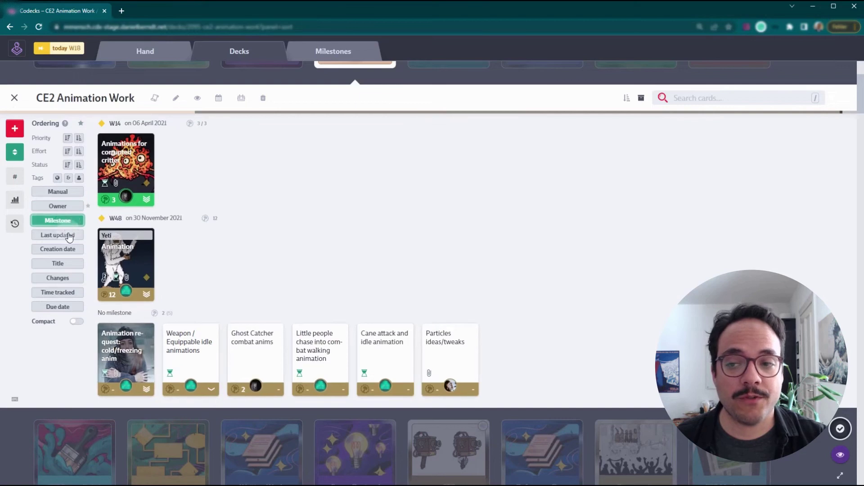
# Step: Briefly order by last updated, then regroup by owner into groups of two, one and five cards
pyautogui.click(69, 237)
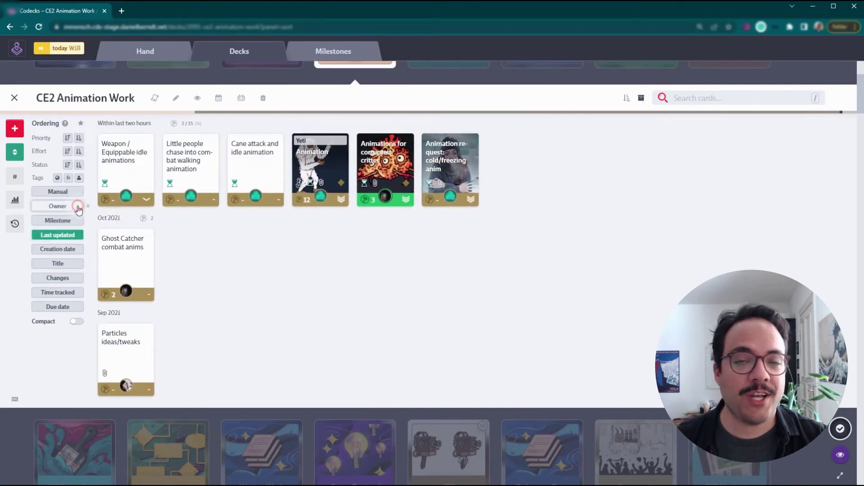
pyautogui.click(78, 209)
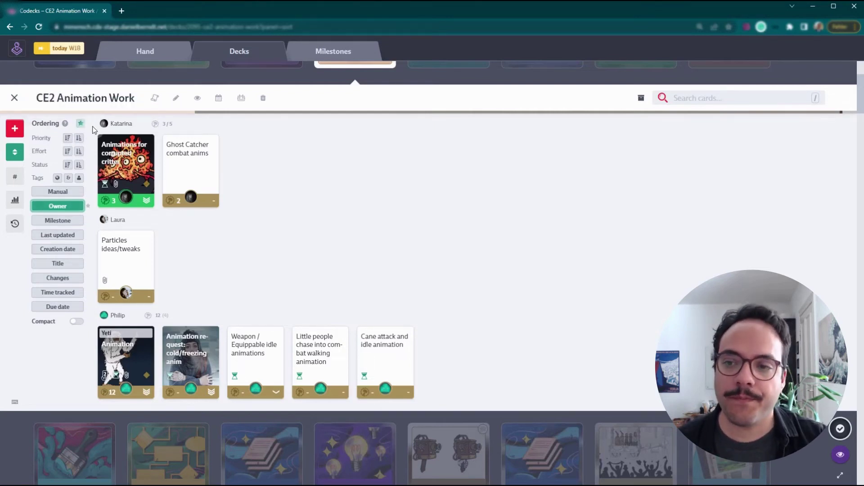
# Step: Group by priority, try effort and owner, then sort within groups by milestone and last updated
pyautogui.click(68, 138)
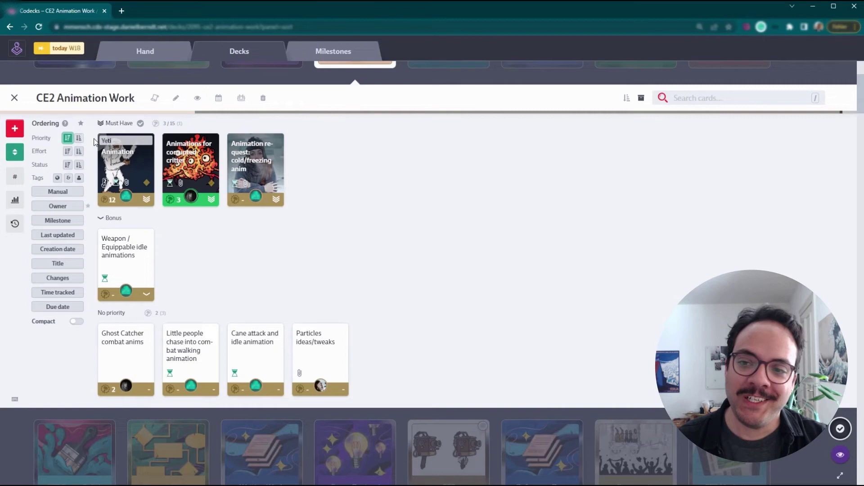
pyautogui.click(67, 152)
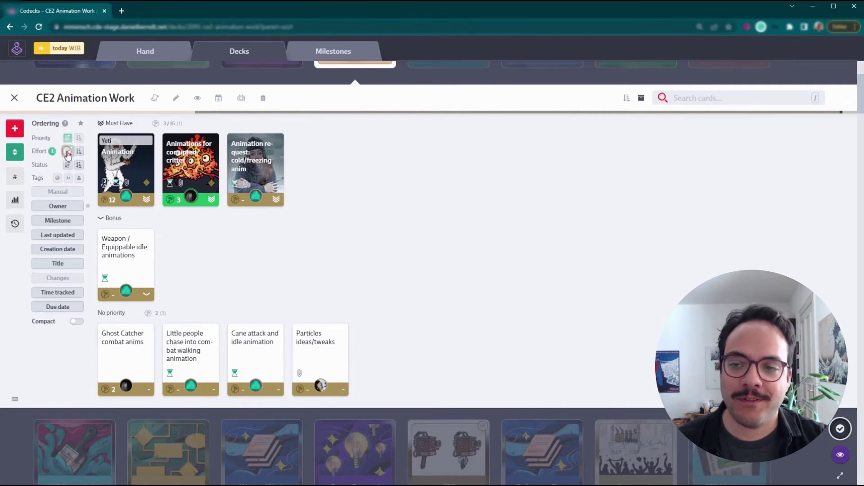
pyautogui.click(68, 153)
pyautogui.click(69, 206)
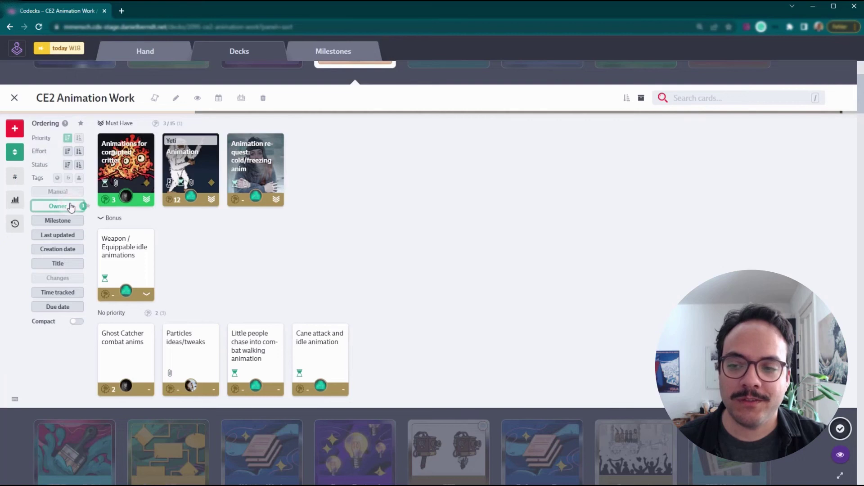
pyautogui.click(65, 221)
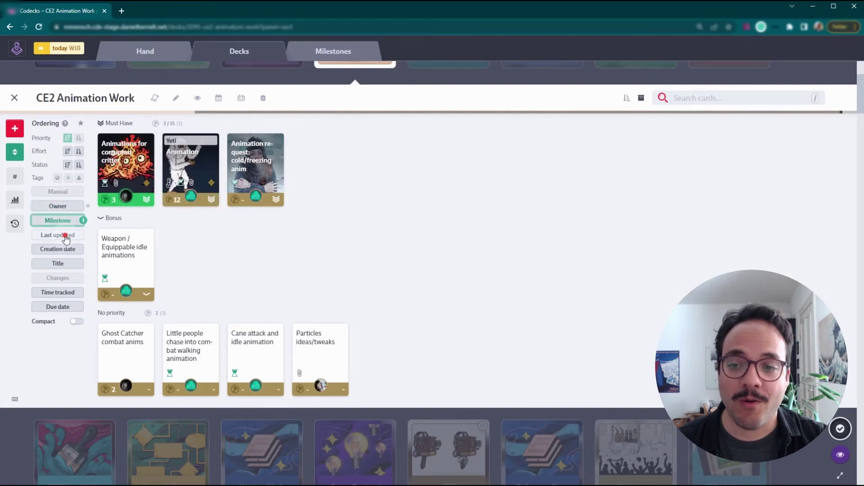
pyautogui.click(67, 236)
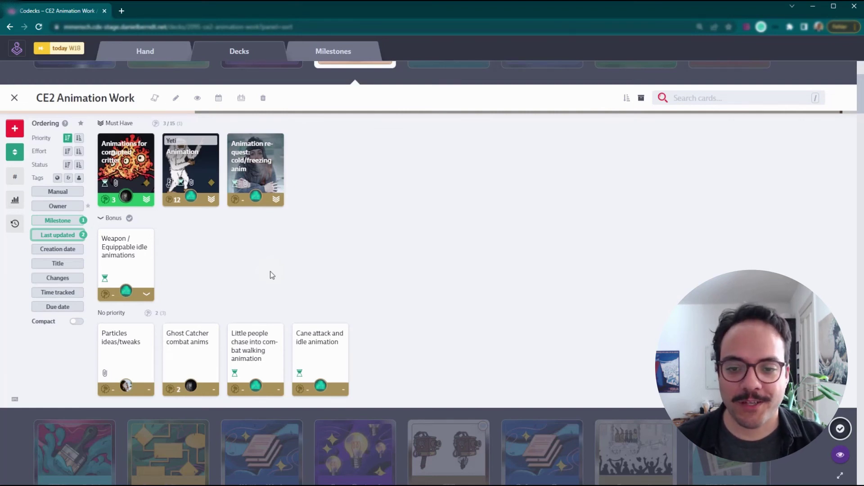
# Step: Drag the Cane attack and idle animation card from No priority up into Must Have
pyautogui.moveTo(316, 357); pyautogui.dragTo(336, 163)
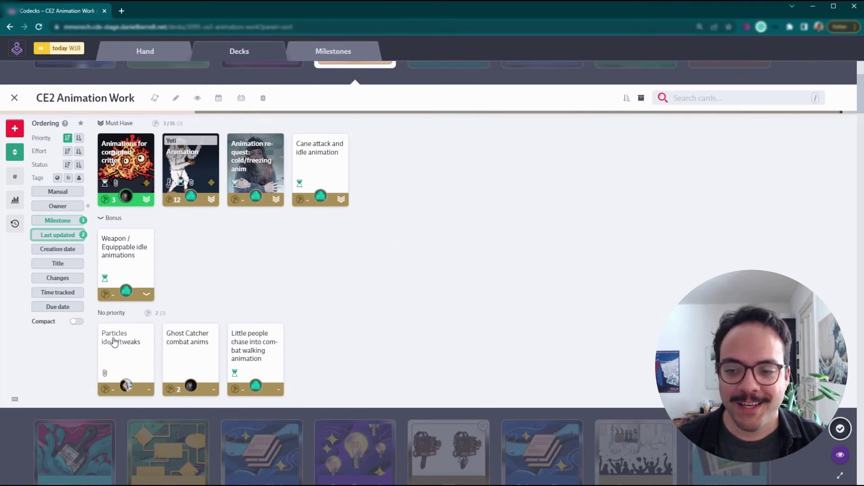
# Step: Turn on Compact so the eight cards display as one ungrouped row
pyautogui.click(77, 322)
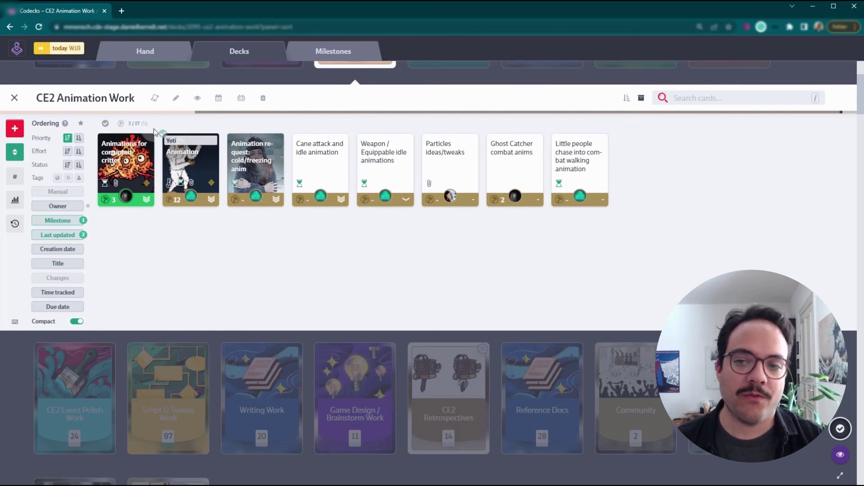
pyautogui.moveTo(130, 126)
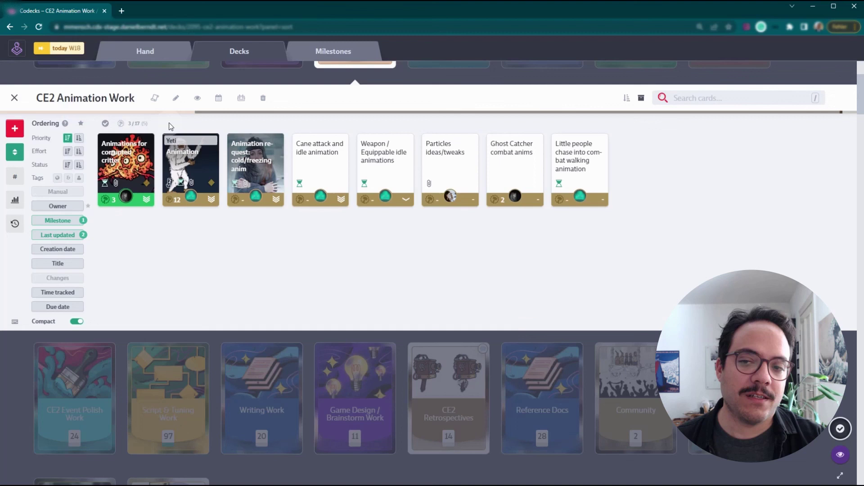